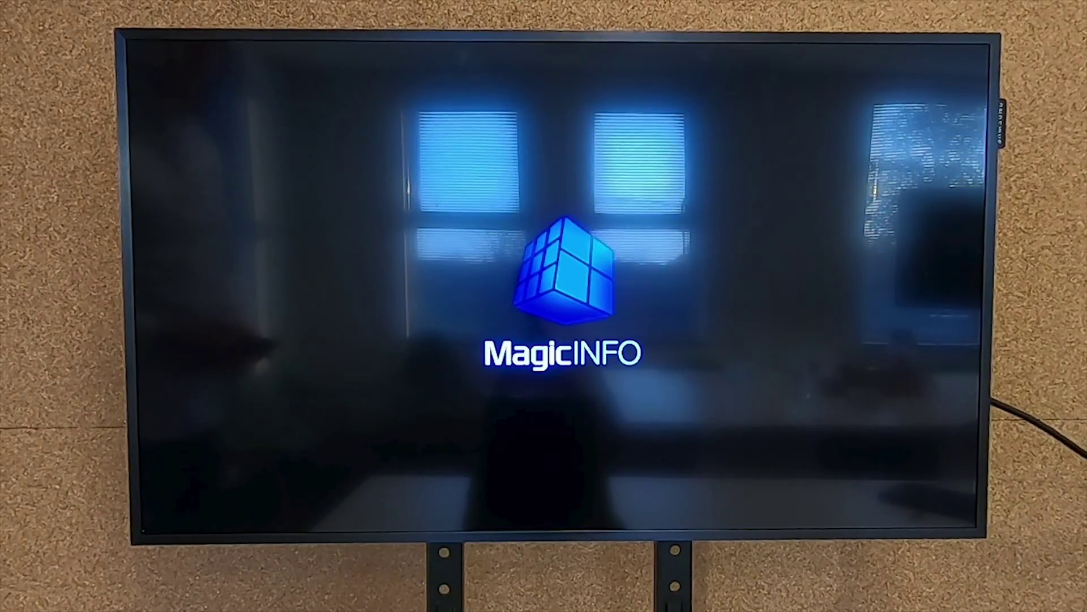
# Step: Navigate the display menu to Network > Server Network Settings > Connect to server
pyautogui.press('Menu')
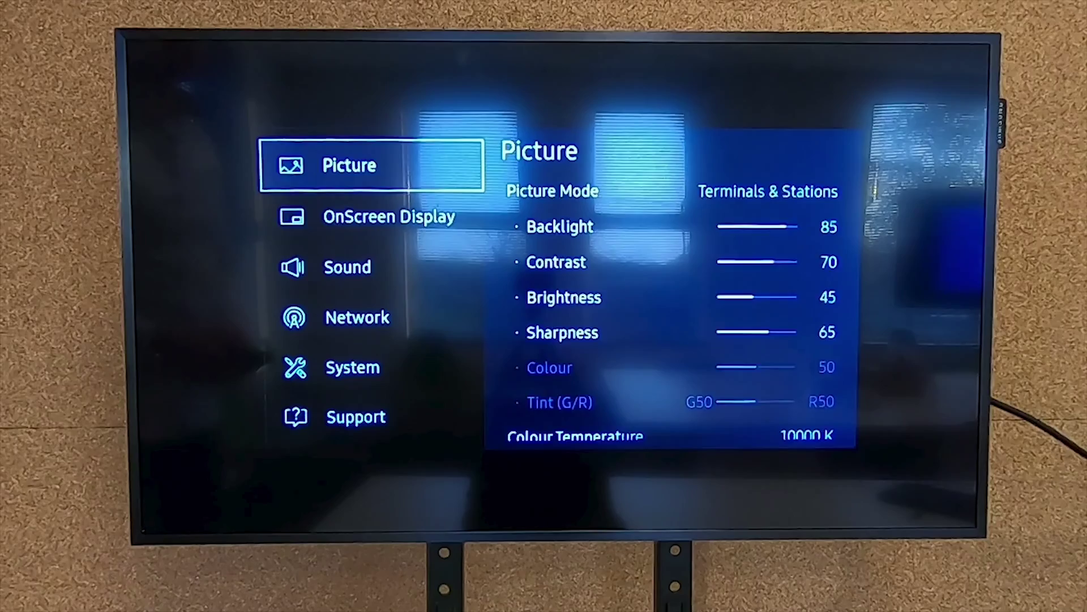
pyautogui.press('Down')
pyautogui.press('Down')
pyautogui.press('Down')
pyautogui.press('Right')
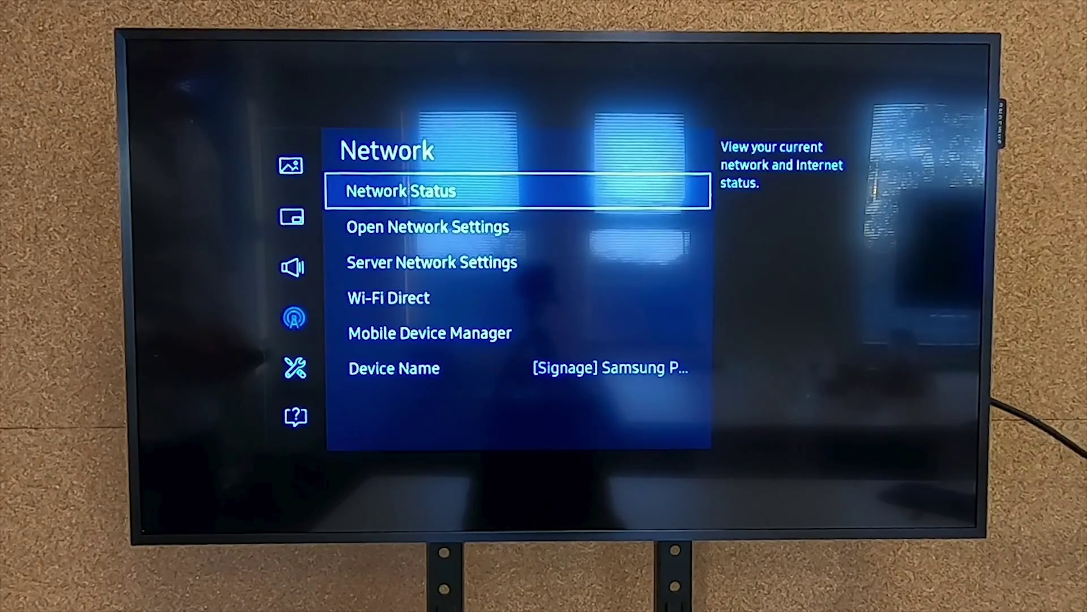
pyautogui.press('Down')
pyautogui.press('Down')
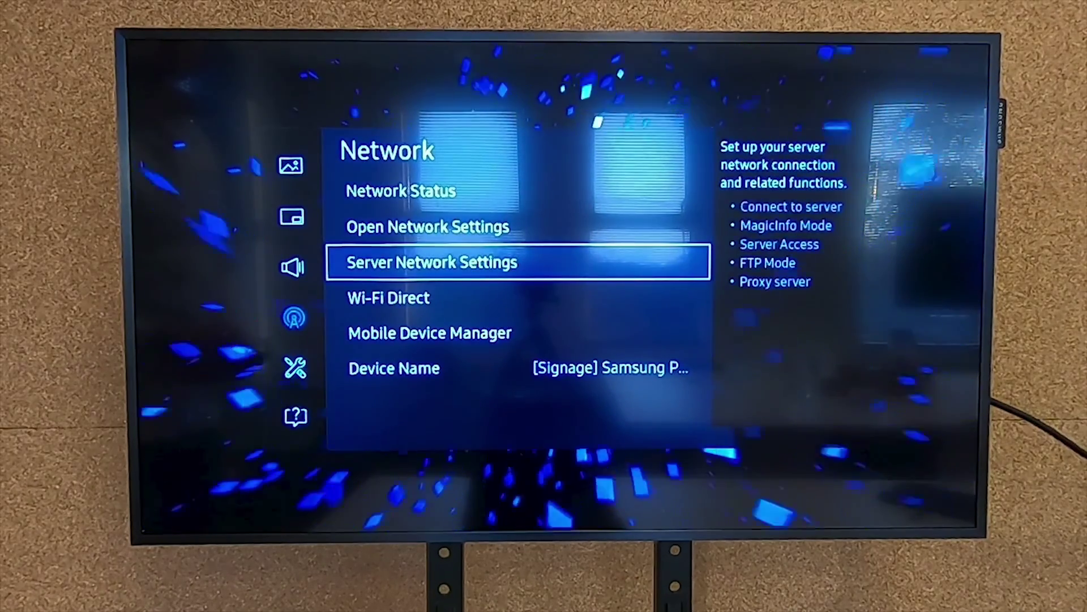
pyautogui.press('Return')
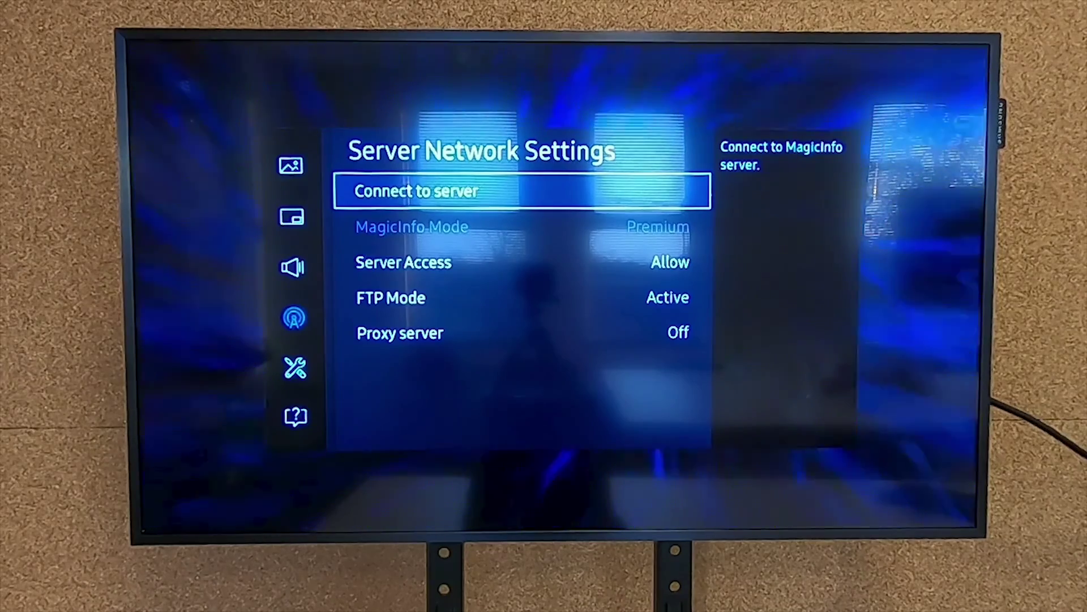
pyautogui.press('Return')
pyautogui.press('Return')
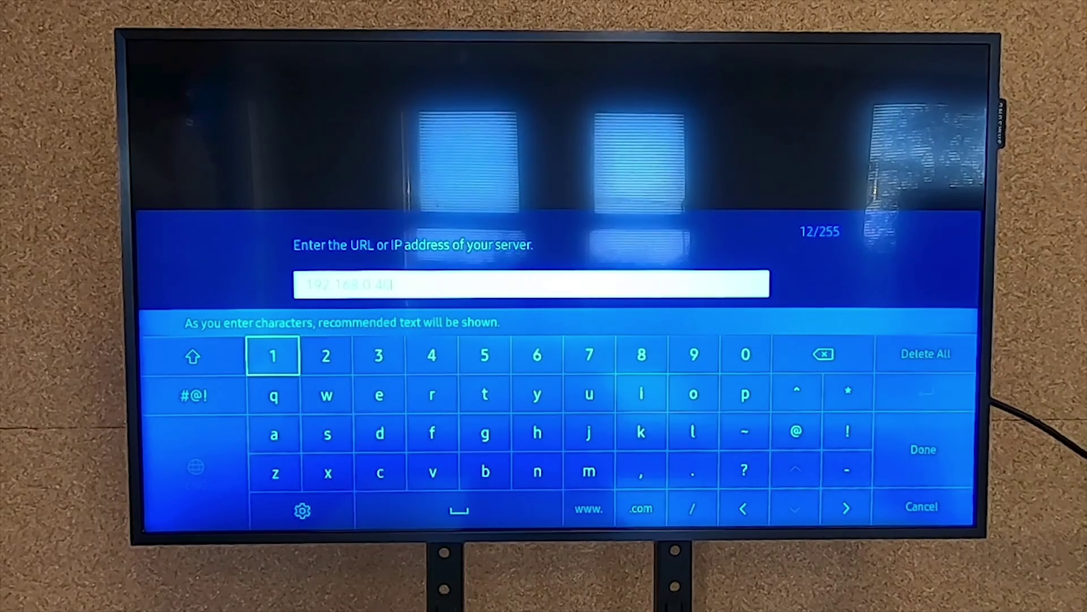
pyautogui.press('Return')
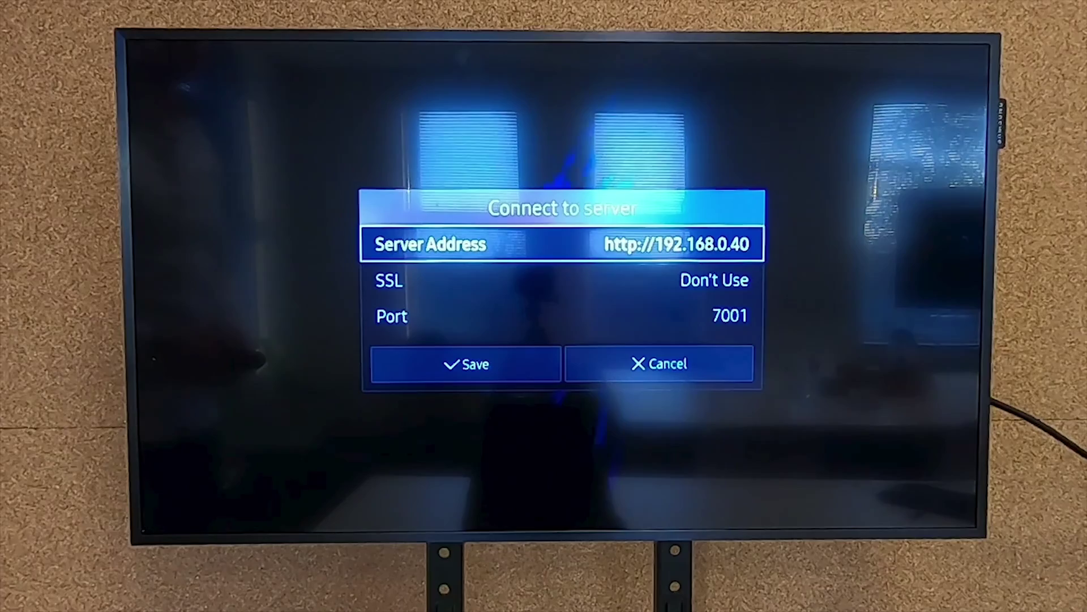
pyautogui.press('Down')
pyautogui.press('Down')
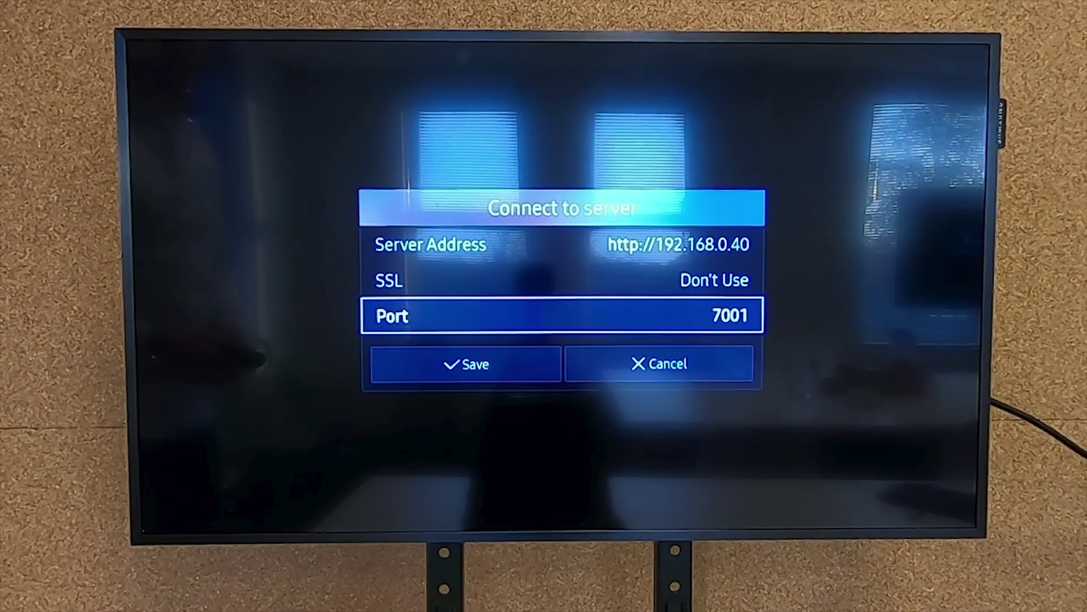
pyautogui.press('Down')
pyautogui.press('Return')
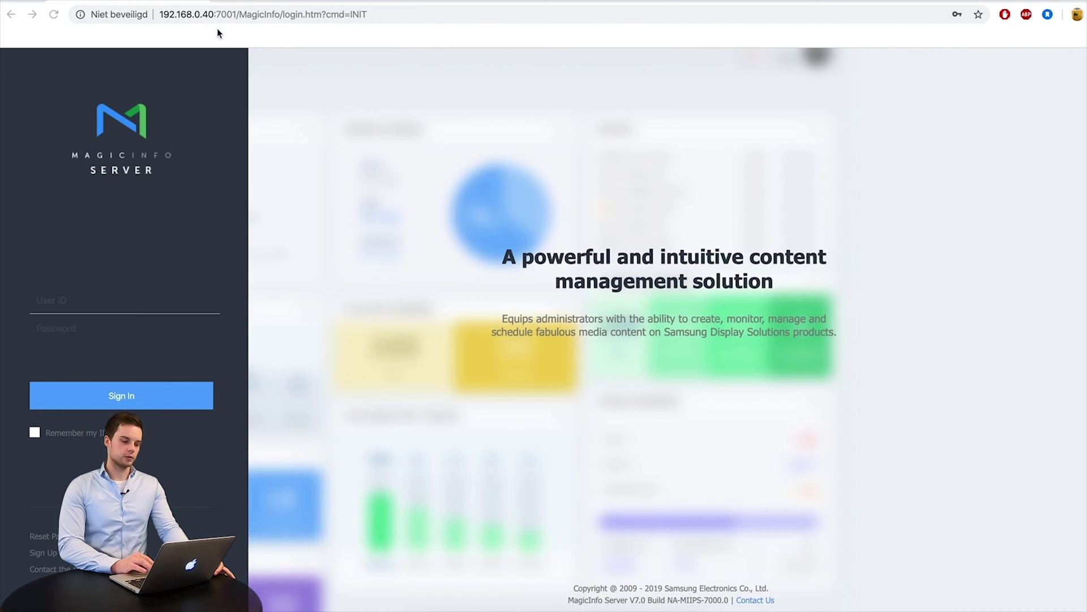
# Step: Sign in to MagicINFO Server with the saved admin credentials
pyautogui.click(111, 314)
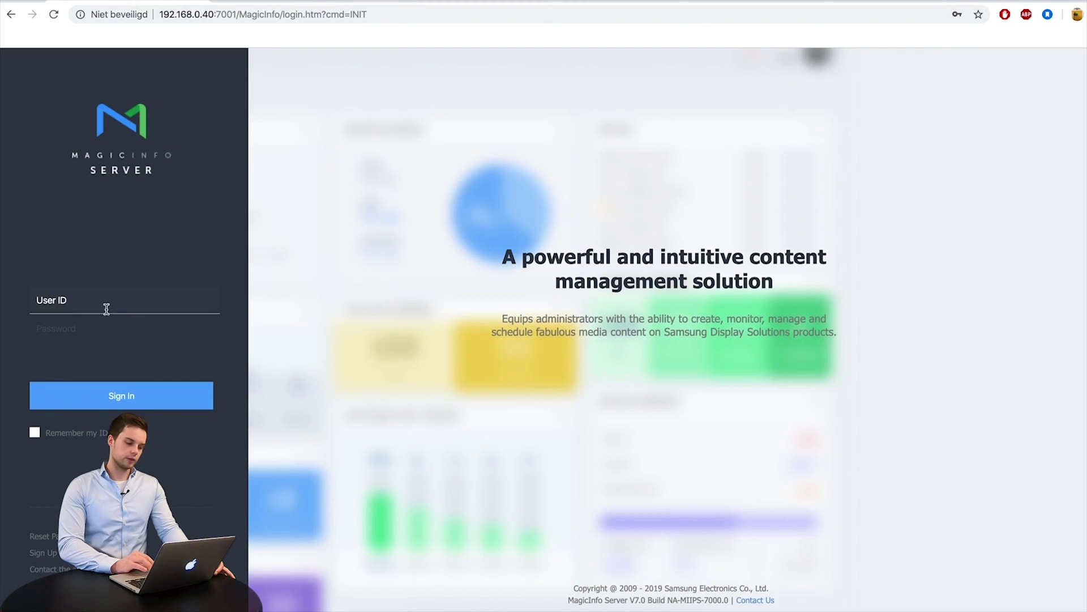
pyautogui.click(98, 341)
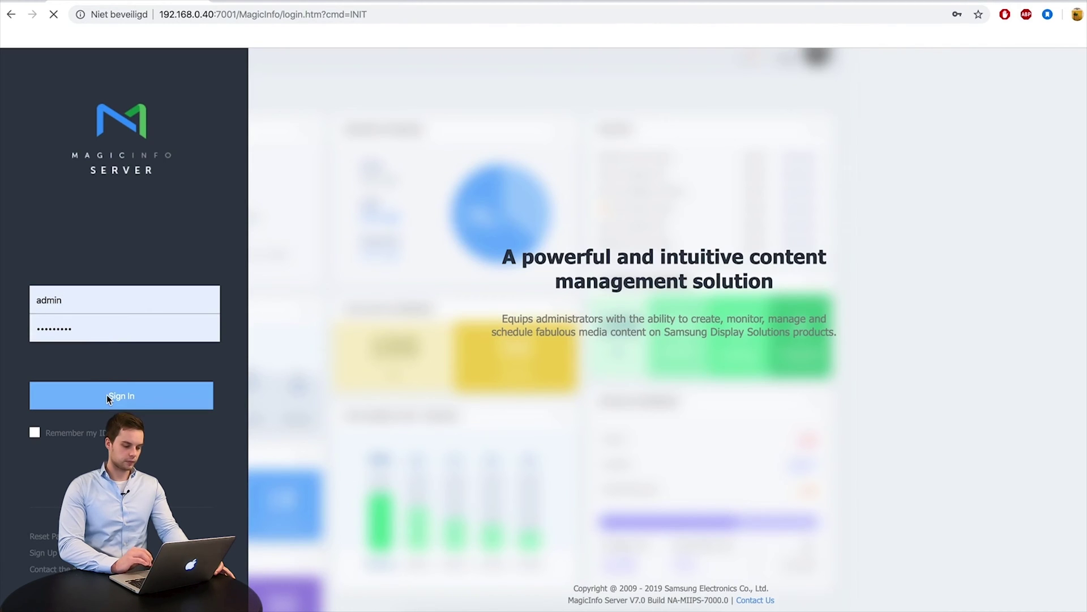
pyautogui.click(106, 394)
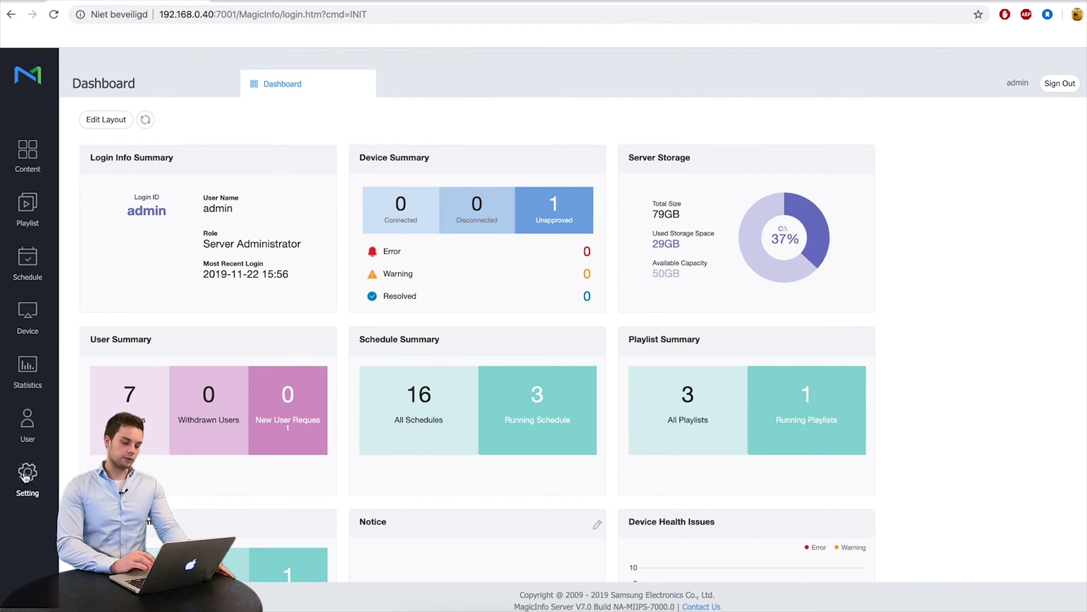
# Step: View License Info under Setting, listing the 25-seat Lite Player free trial license
pyautogui.click(25, 478)
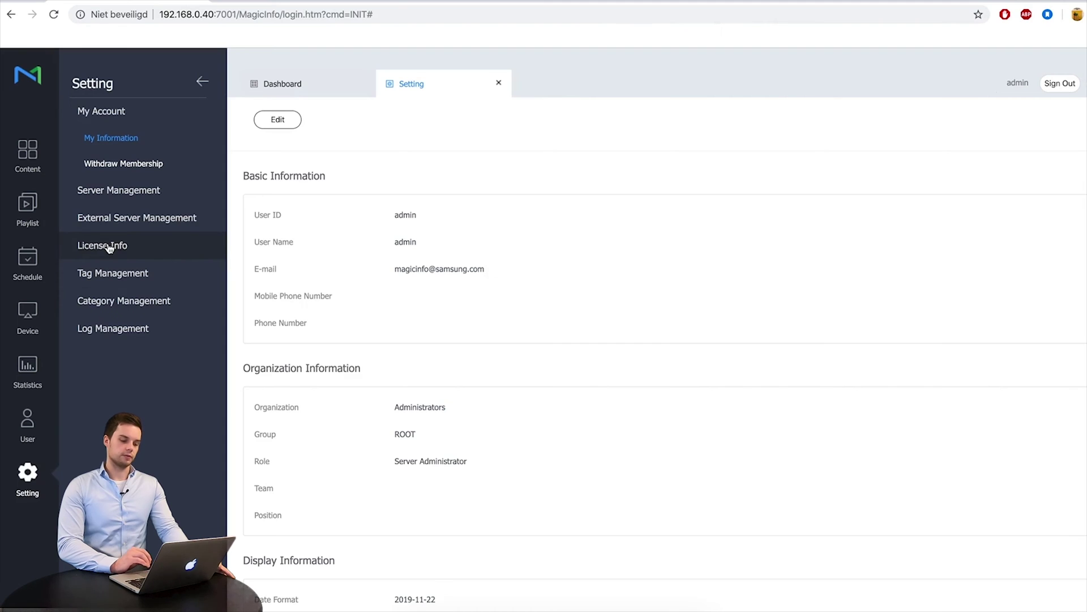
pyautogui.click(109, 245)
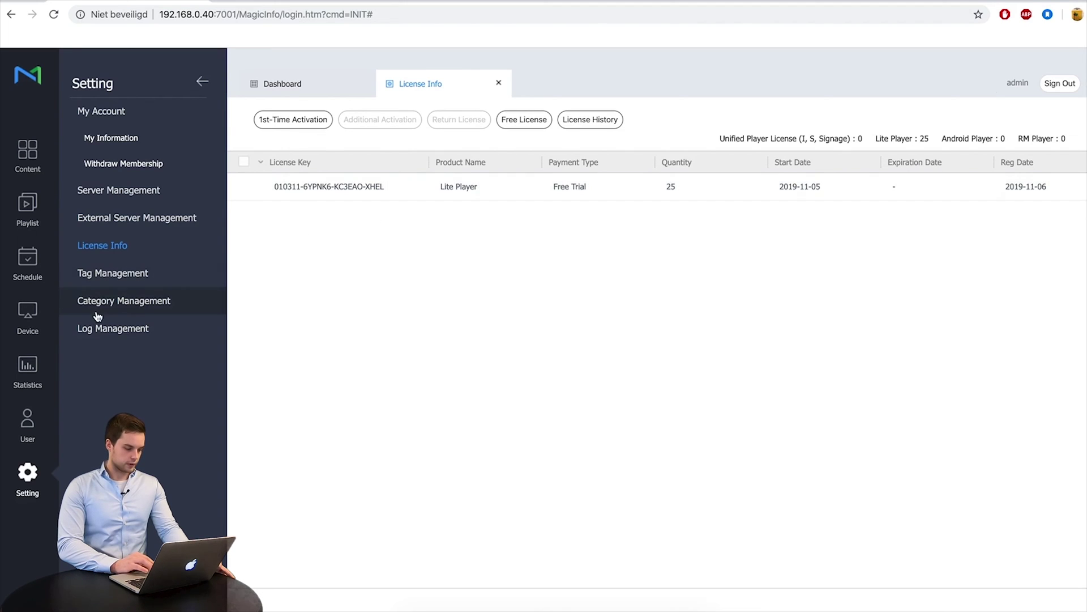
# Step: Select the PM32F display in the Unapproved device list and start its approval
pyautogui.click(28, 314)
pyautogui.click(128, 194)
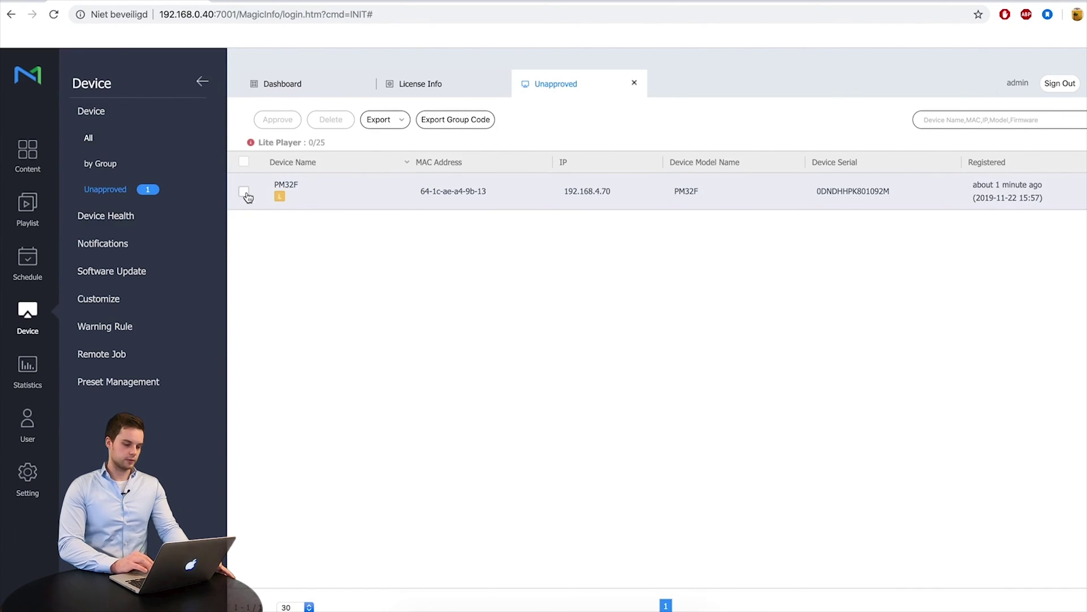
pyautogui.click(244, 194)
pyautogui.click(275, 122)
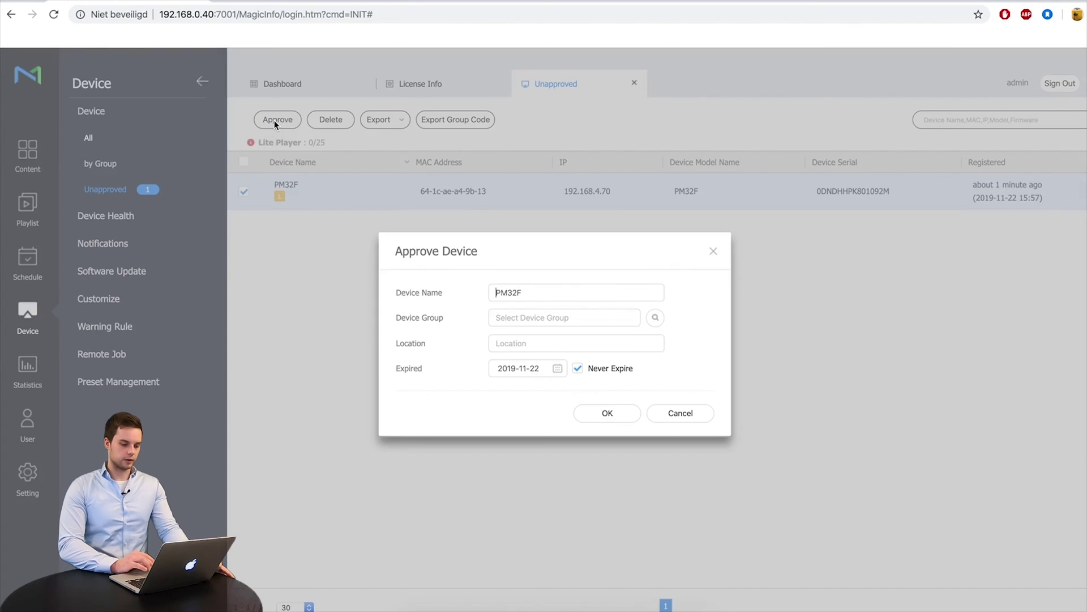
# Step: Assign PM32F to the screencom > default group and confirm the approval
pyautogui.click(657, 318)
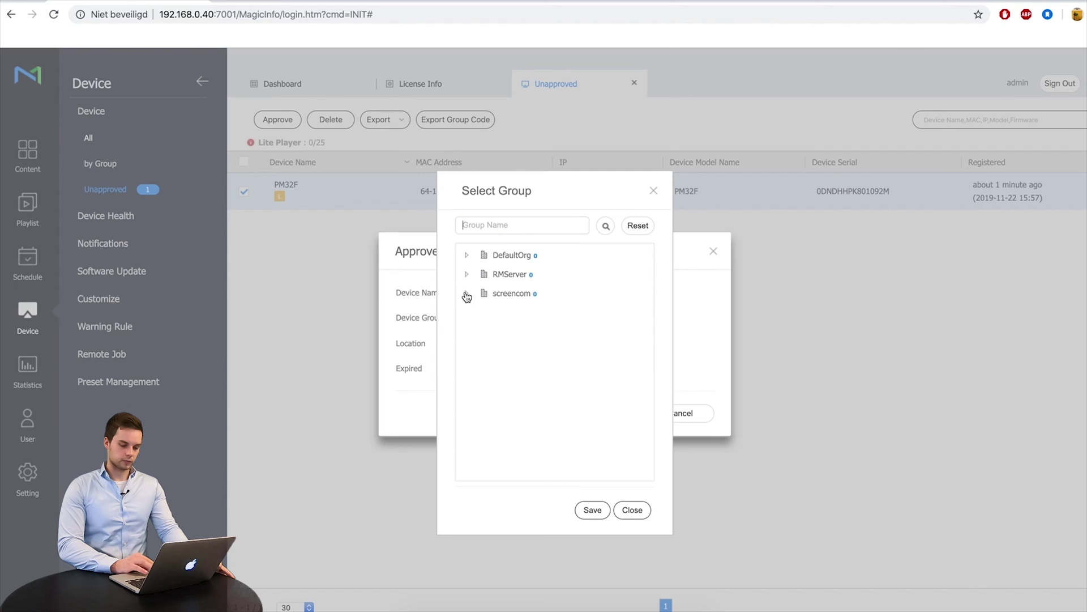
pyautogui.click(466, 294)
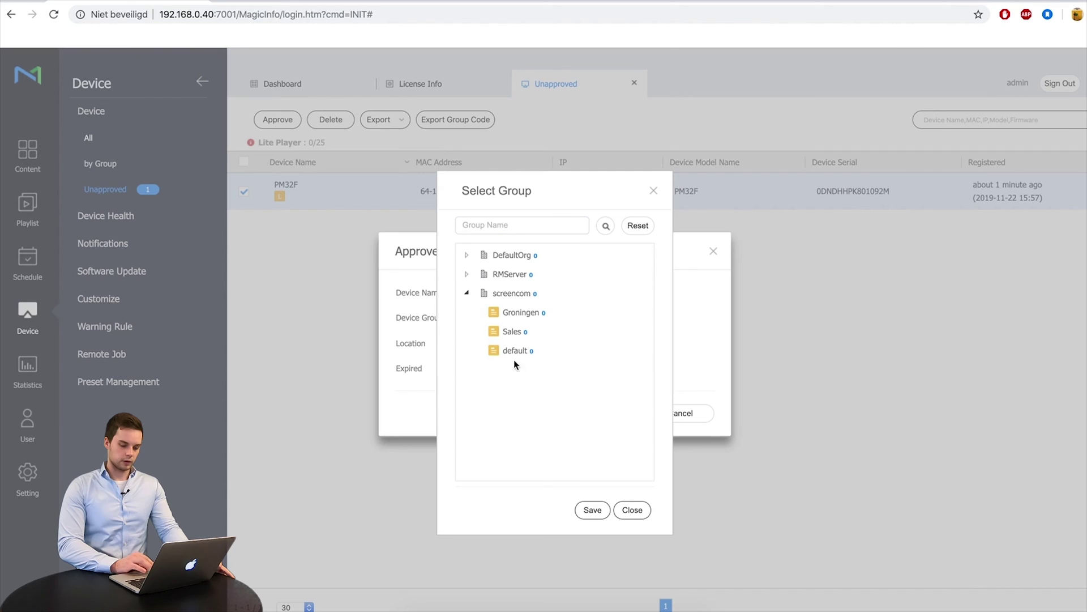
pyautogui.click(592, 510)
pyautogui.click(605, 419)
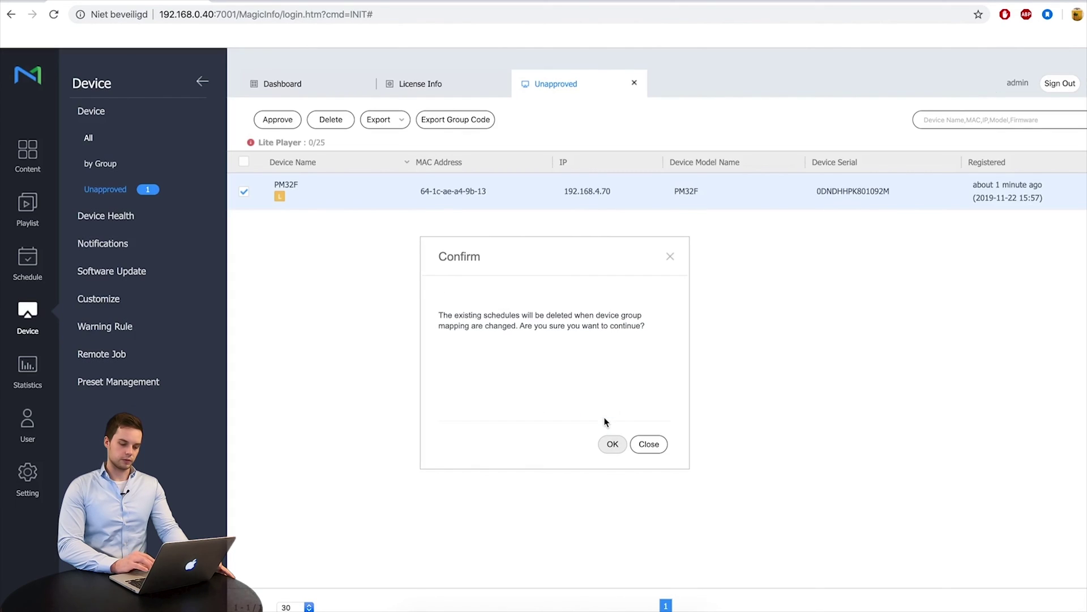
pyautogui.click(613, 445)
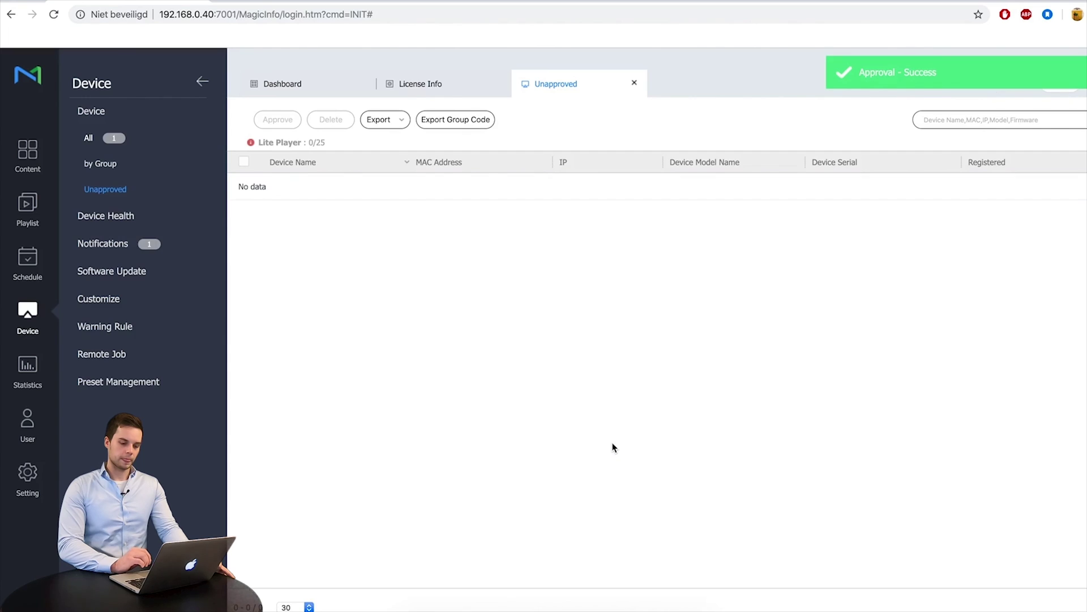